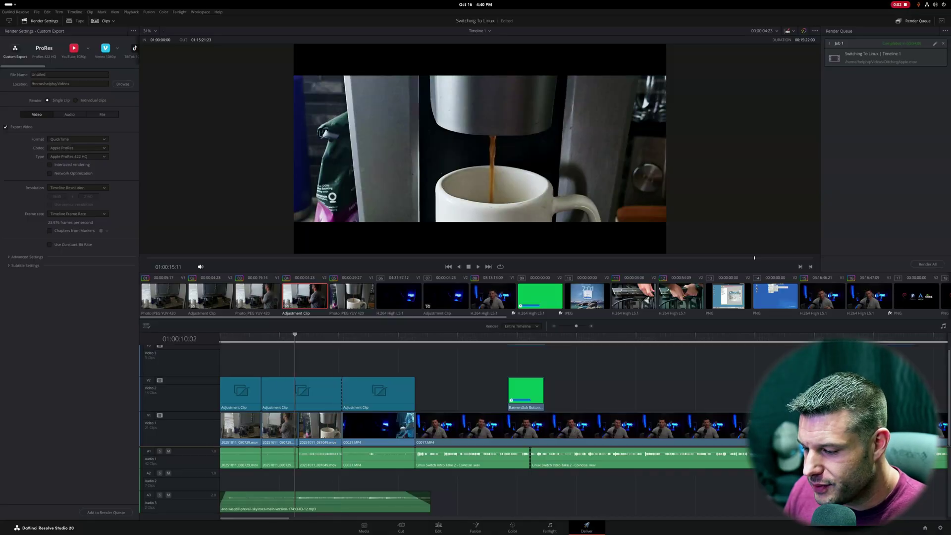
Step: Scrub the timeline across the neon-sign, talking-head and coffee-machine shots
left_click(670, 337)
left_click(361, 337)
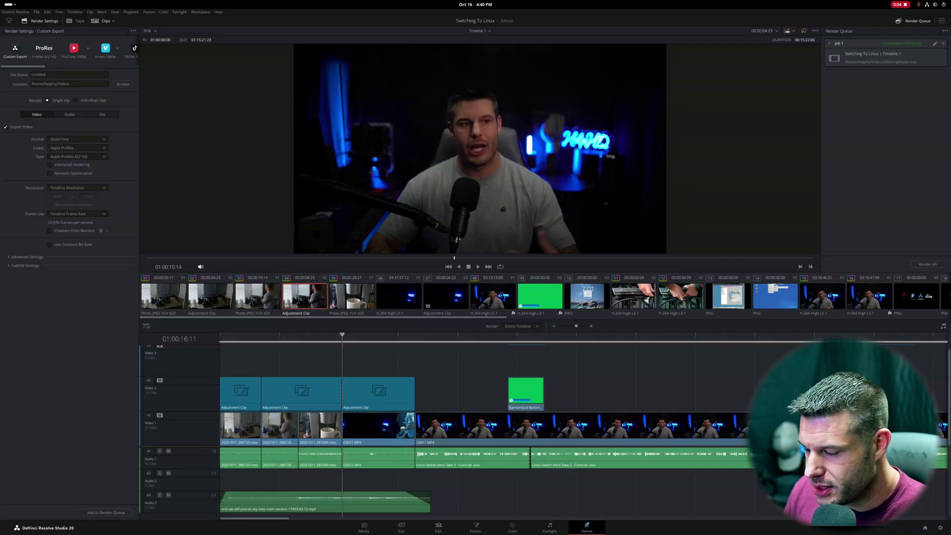
left_click(290, 336)
left_click(596, 337)
left_click(554, 337)
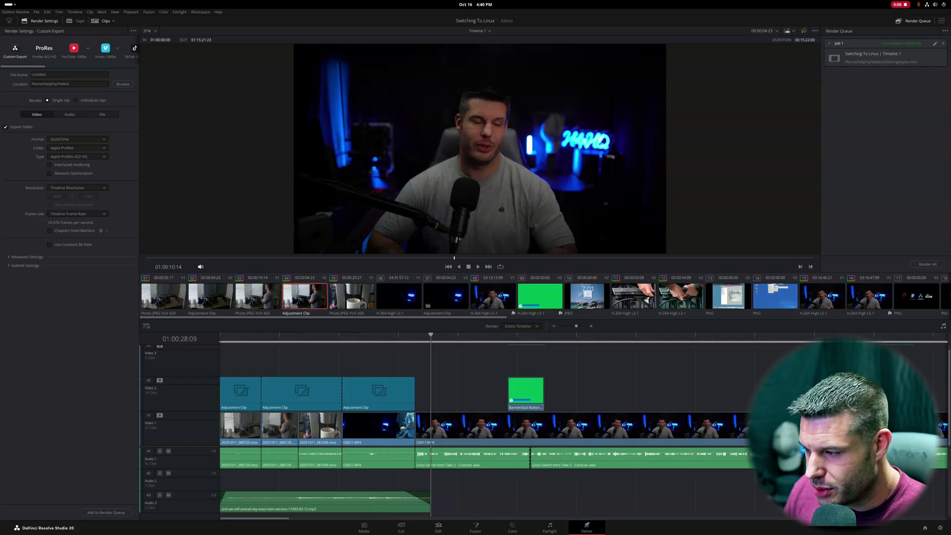
left_click(311, 337)
left_click_drag(363, 337, 606, 337)
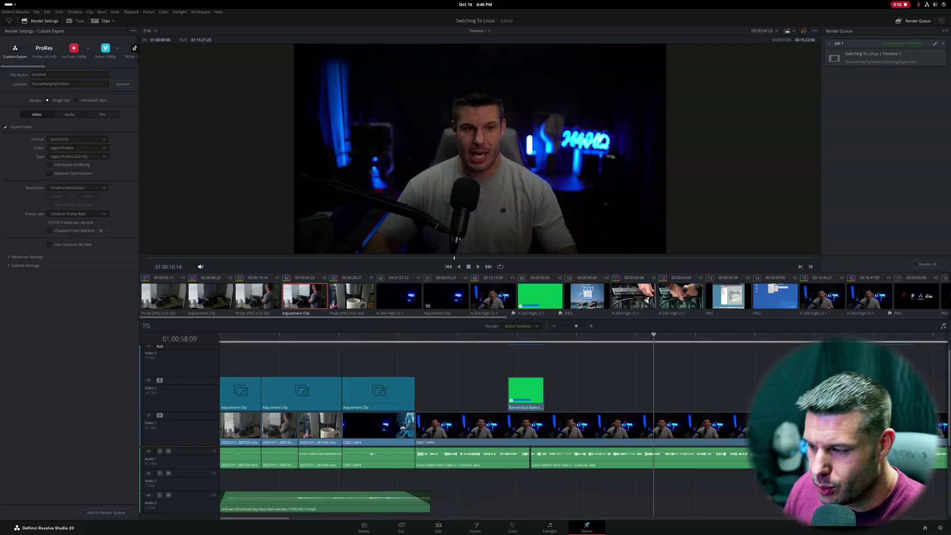
left_click_drag(664, 337, 274, 336)
Step: Play the timeline from the kitchen shot, jumping ahead to the dark blue and presenter shots
key("space")
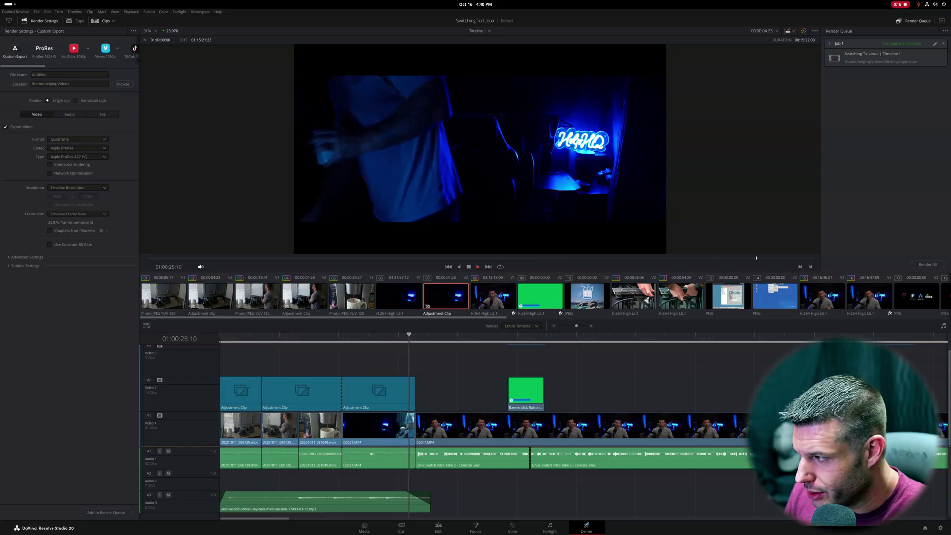
key("space")
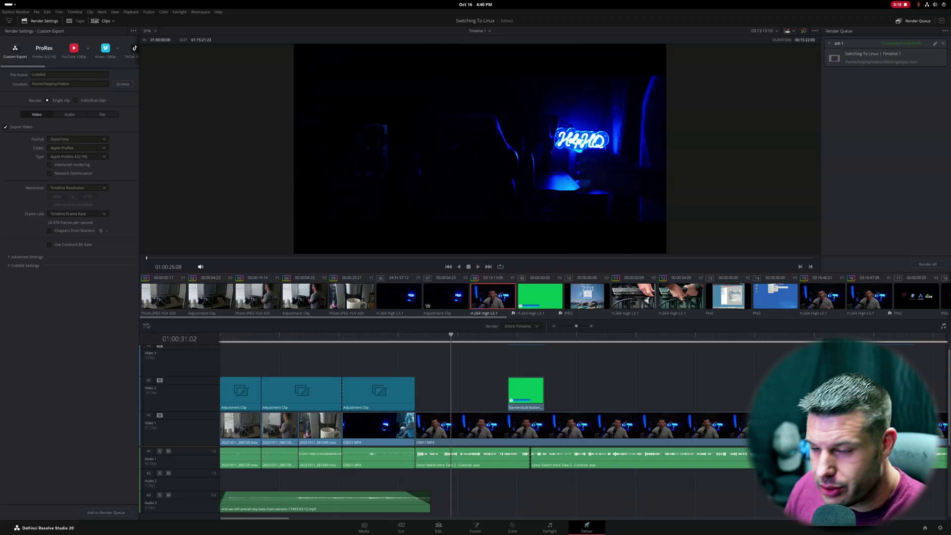
left_click(211, 296)
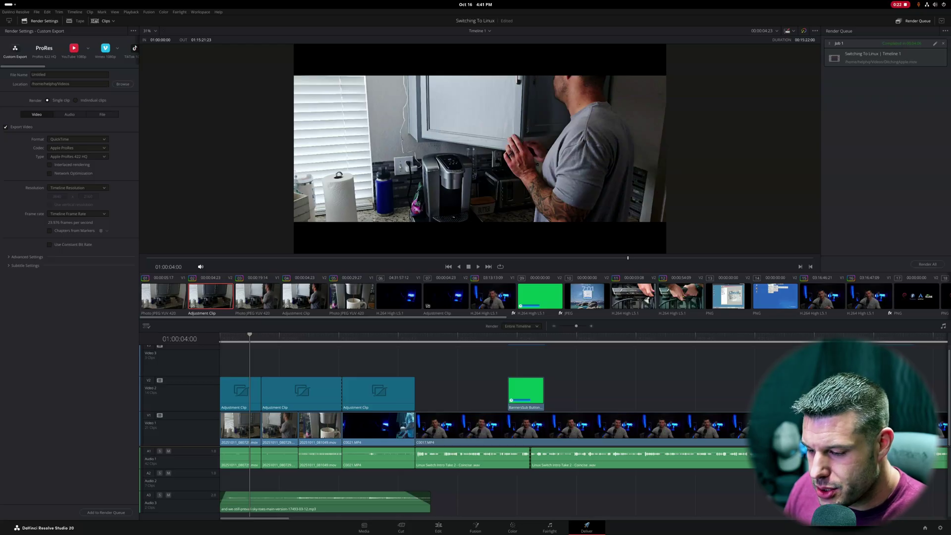
key("space")
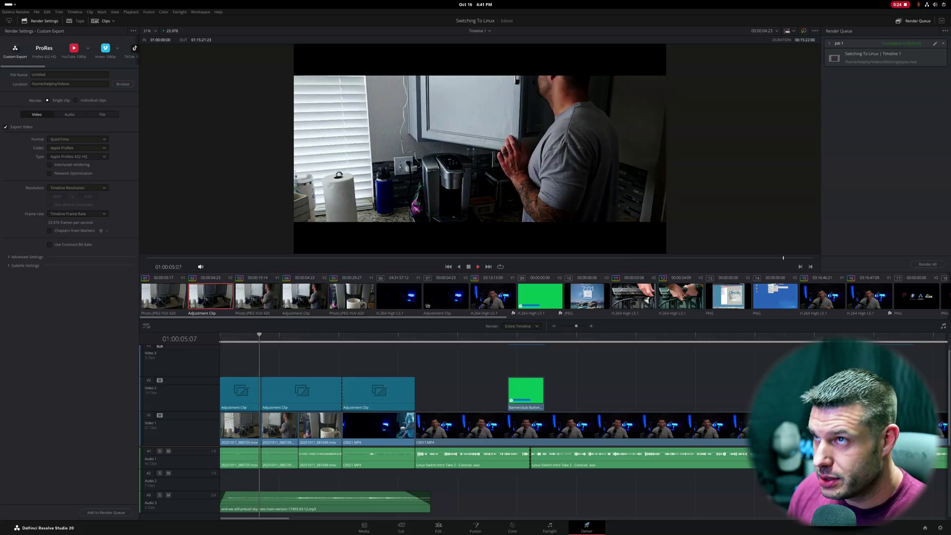
left_click(446, 295)
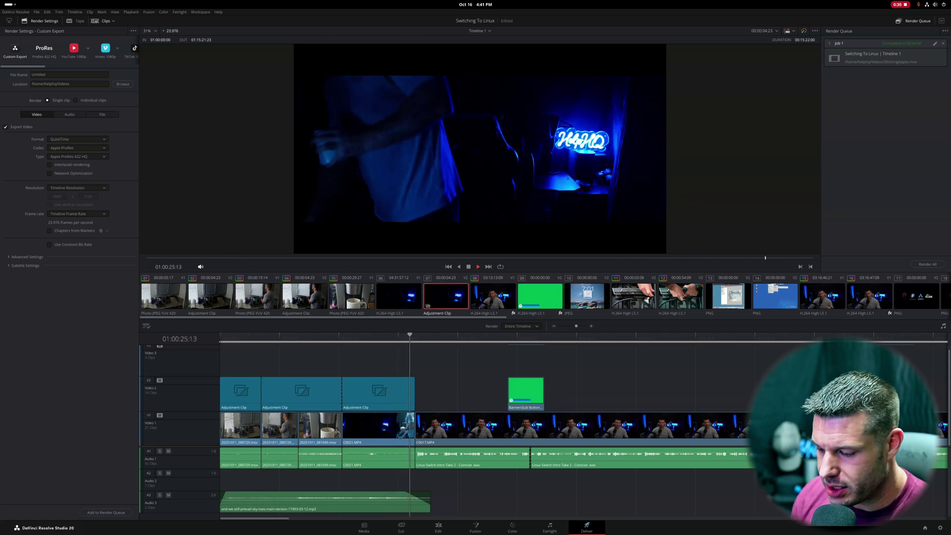
left_click(495, 335)
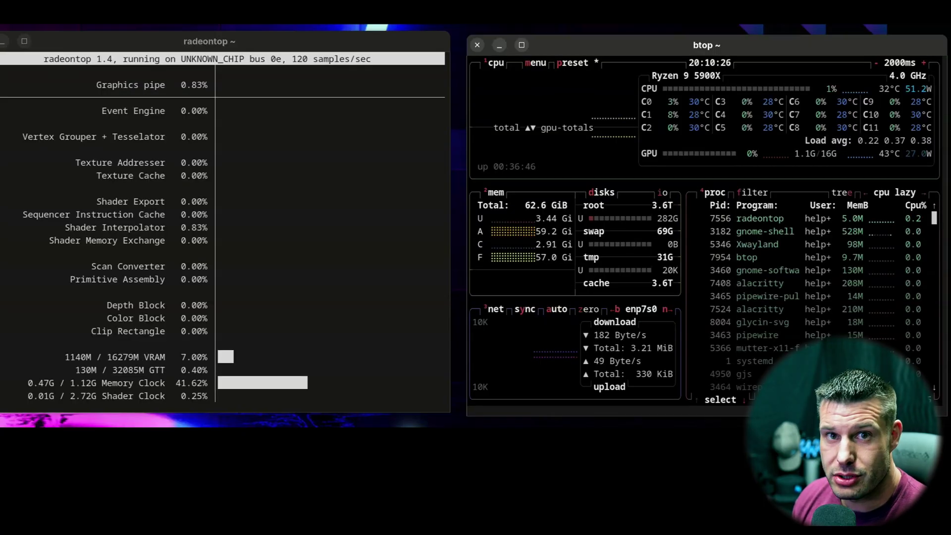
Step: Open a new terminal window alongside radeontop and btop
key("ctrl+alt+t")
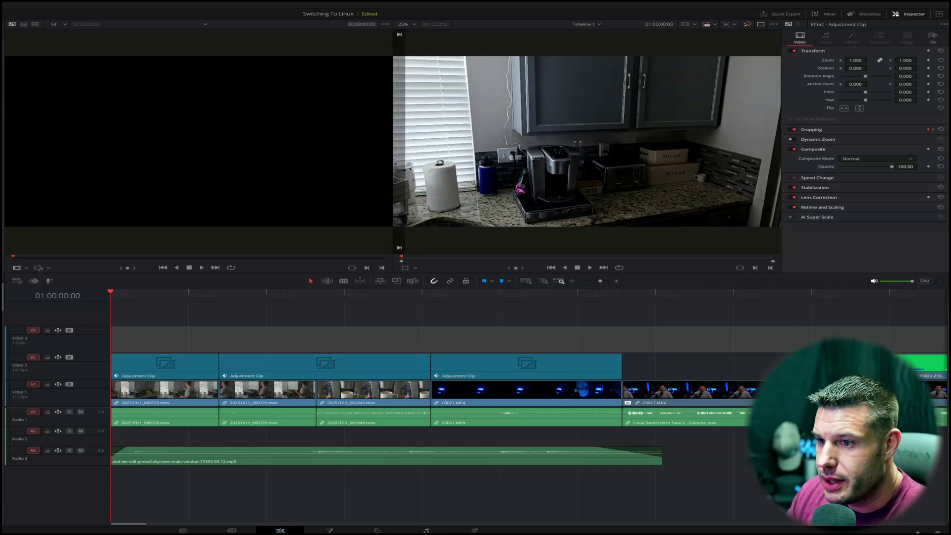
Step: Play the edit timeline from the beginning on the RTX 3070 Ti machine
key("space")
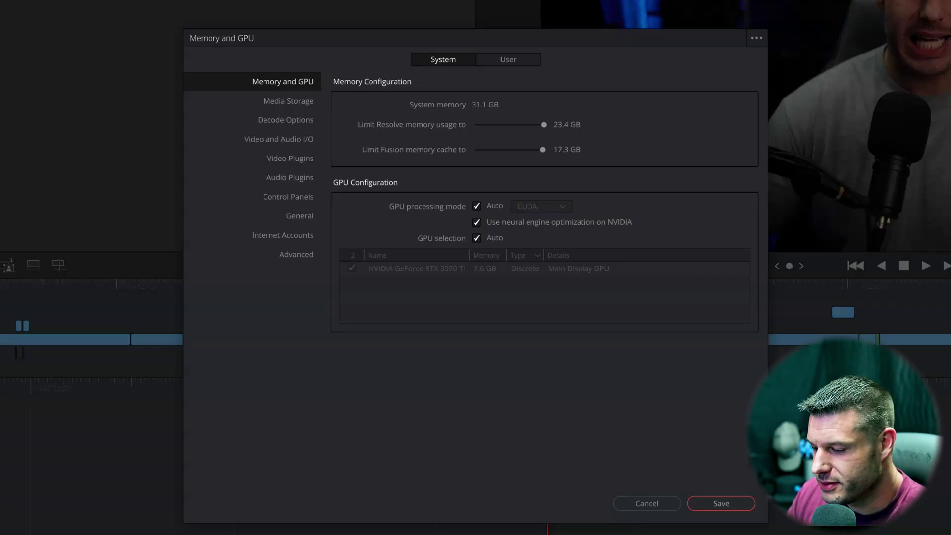
Step: Show the Decode Options video decoding settings in Preferences
left_click(286, 120)
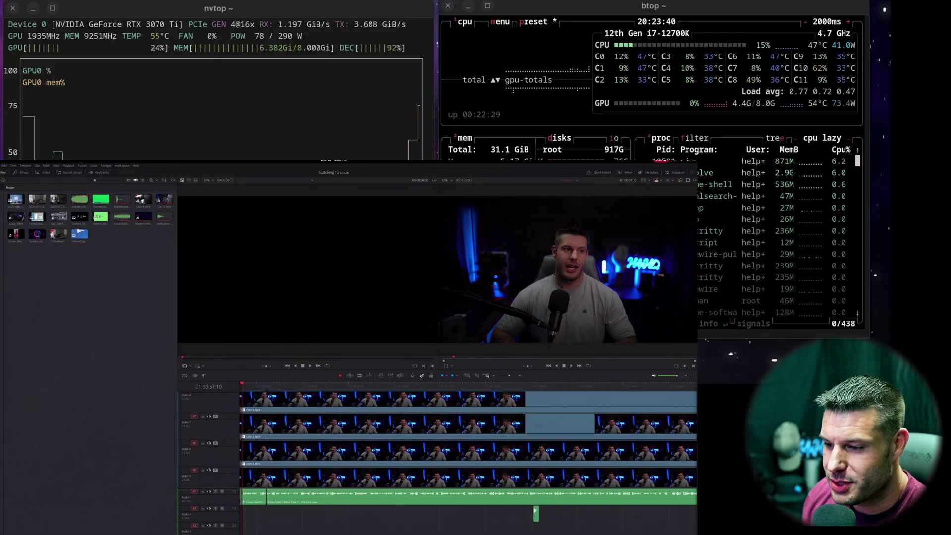
Step: Scroll up through the stacked timeline tracks and move the playhead to 01:00:20:21
scroll(469, 461, "left", 5)
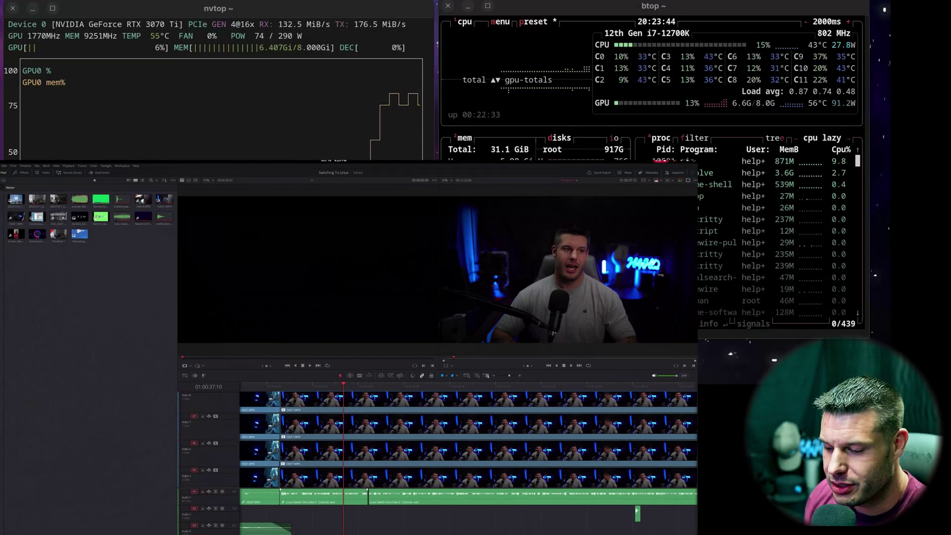
scroll(468, 446, "up", 2)
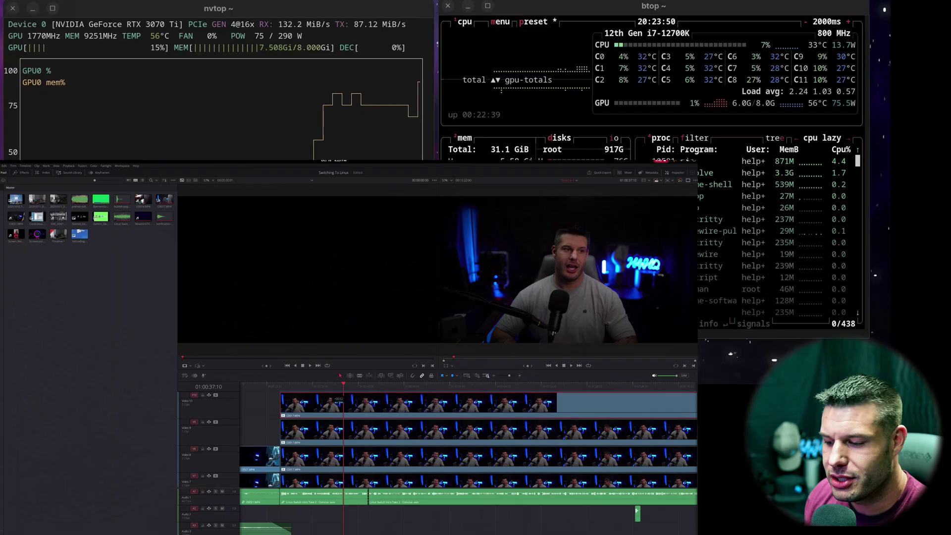
scroll(468, 446, "up", 1)
scroll(468, 446, "up", 1)
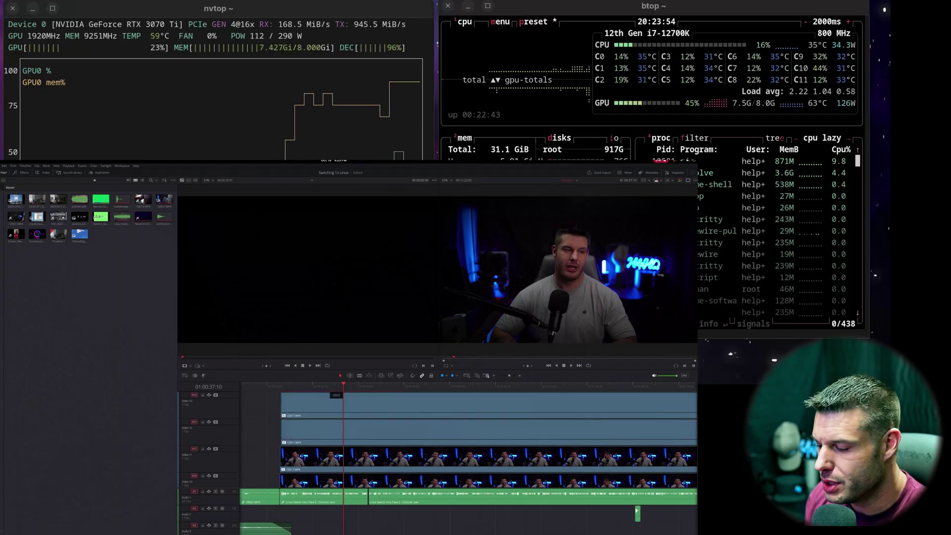
scroll(468, 446, "up", 1)
scroll(468, 446, "up", 2)
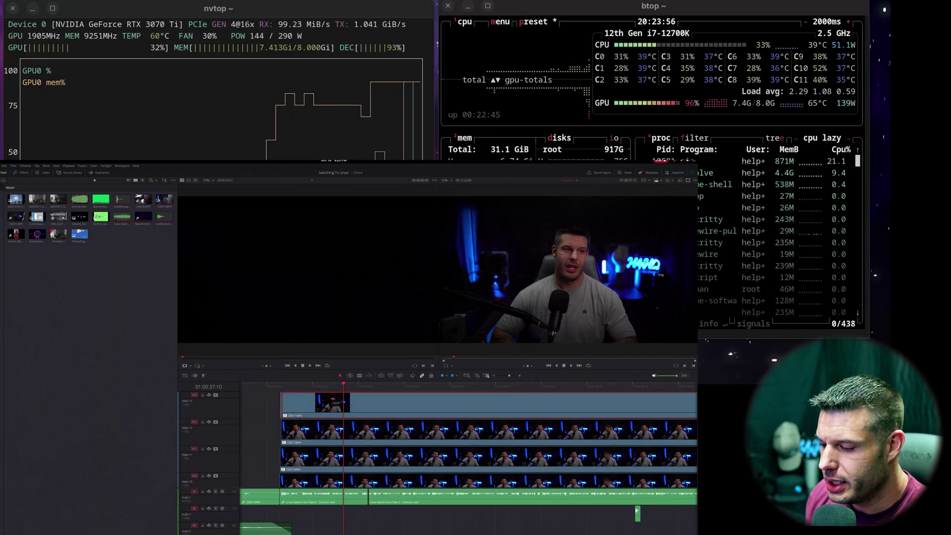
scroll(468, 446, "up", 2)
scroll(467, 446, "up", 2)
scroll(468, 446, "up", 1)
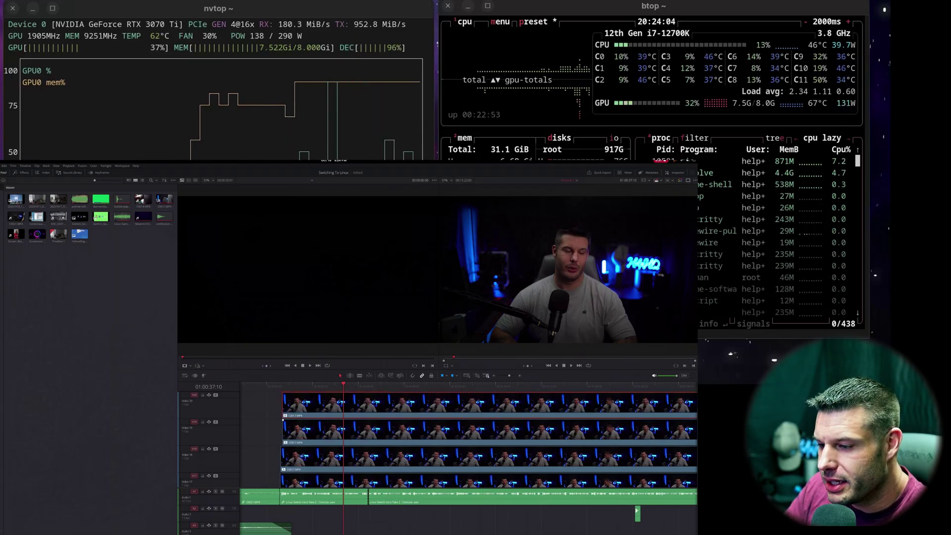
left_click(249, 386)
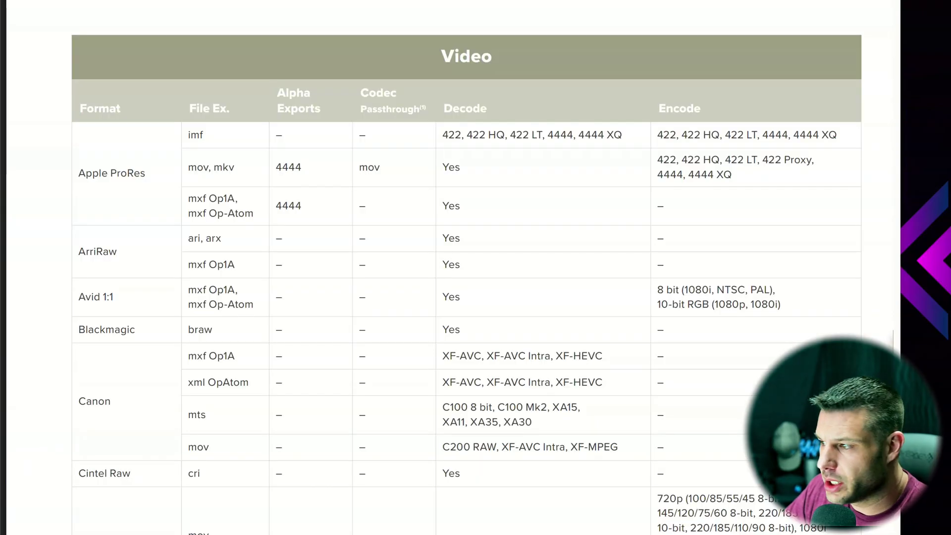
Step: Scroll down the Video formats table to the H.264, H.265 and AV1 rows
scroll(466, 267, "down", 3)
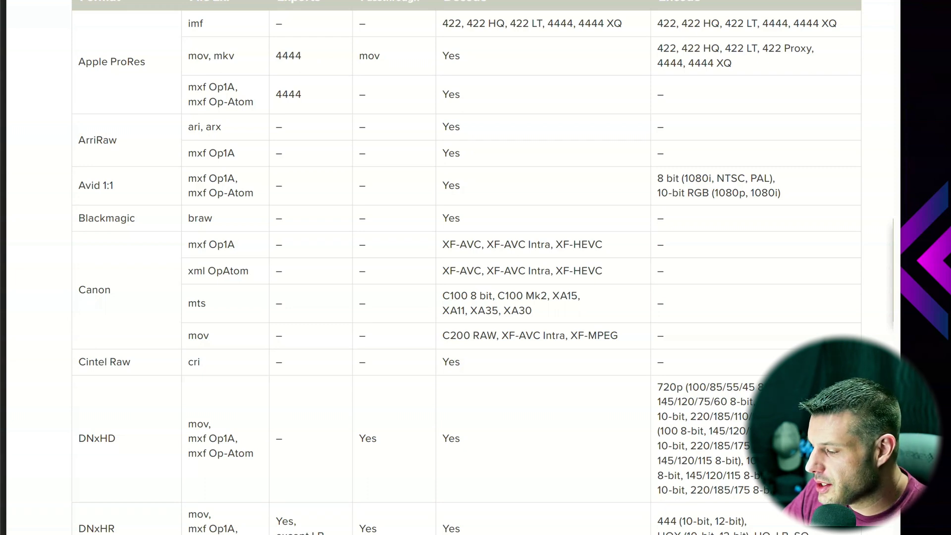
scroll(466, 268, "down", 15)
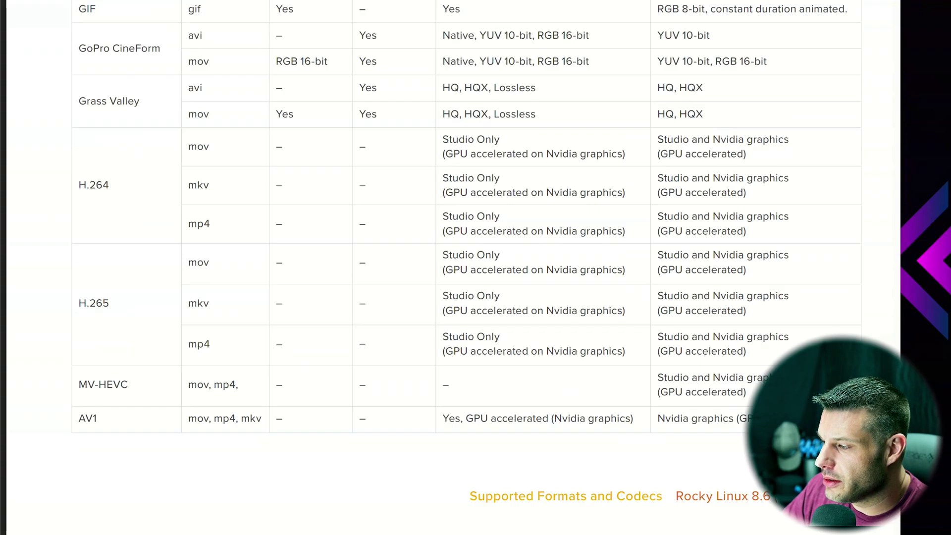
Step: Highlight the H.264 mov note '(GPU accelerated on Nvidia graphics)' and browse later codec pages
left_click_drag(443, 154, 626, 154)
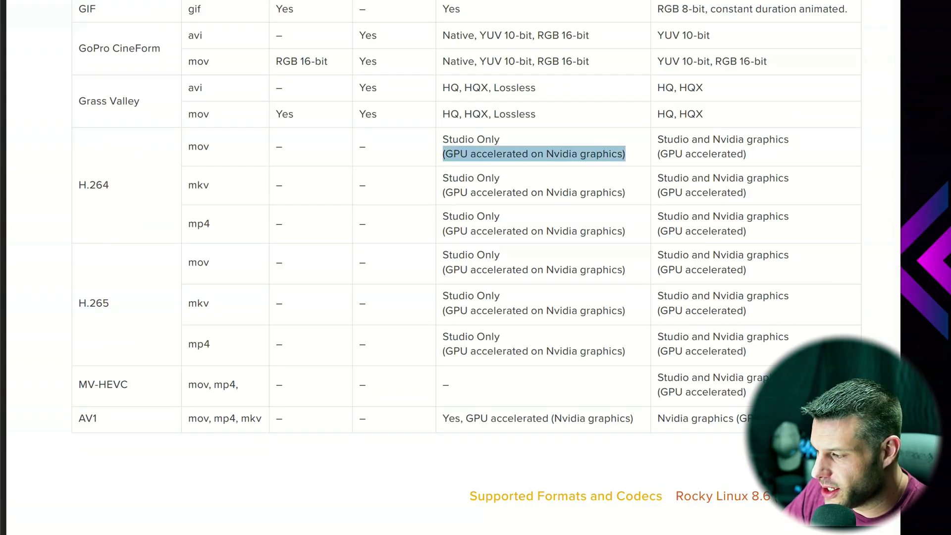
scroll(466, 268, "down", 10)
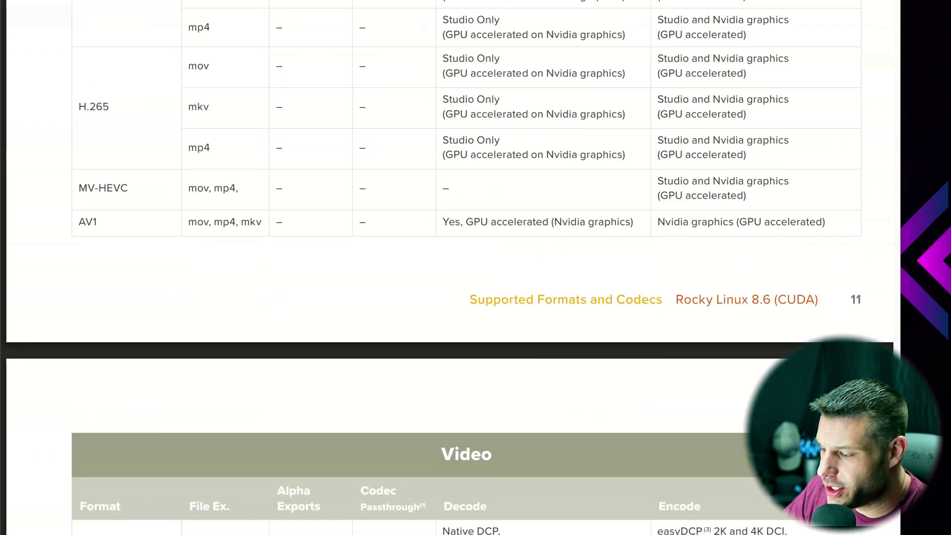
scroll(466, 268, "down", 4)
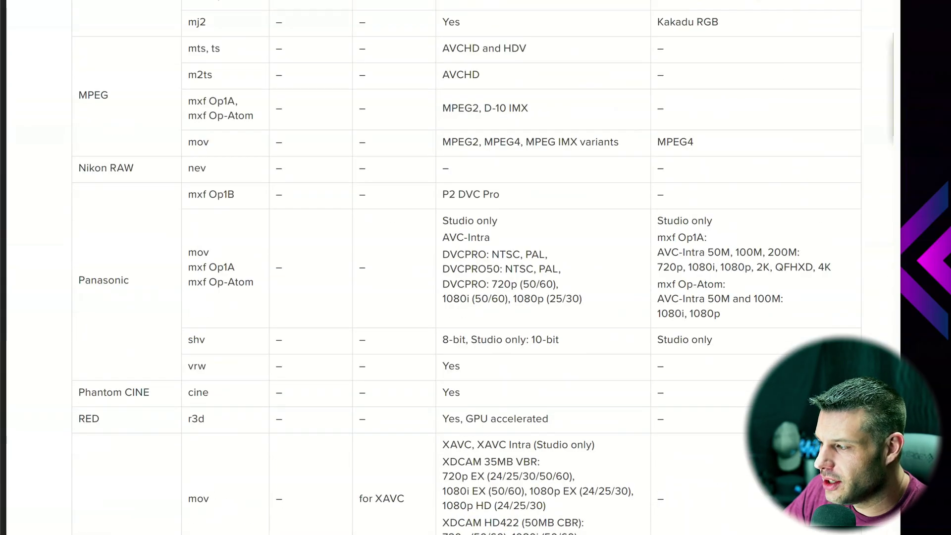
scroll(466, 267, "down", 12)
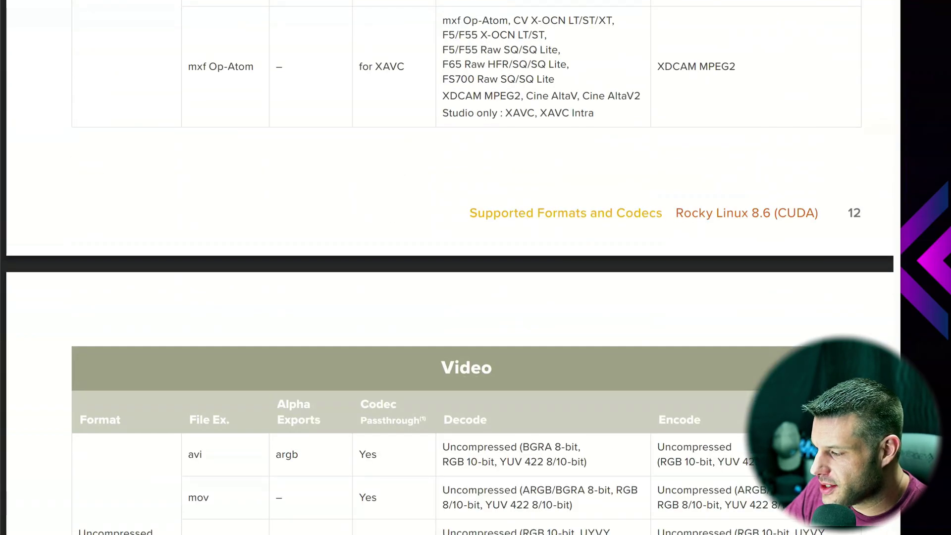
scroll(466, 267, "down", 6)
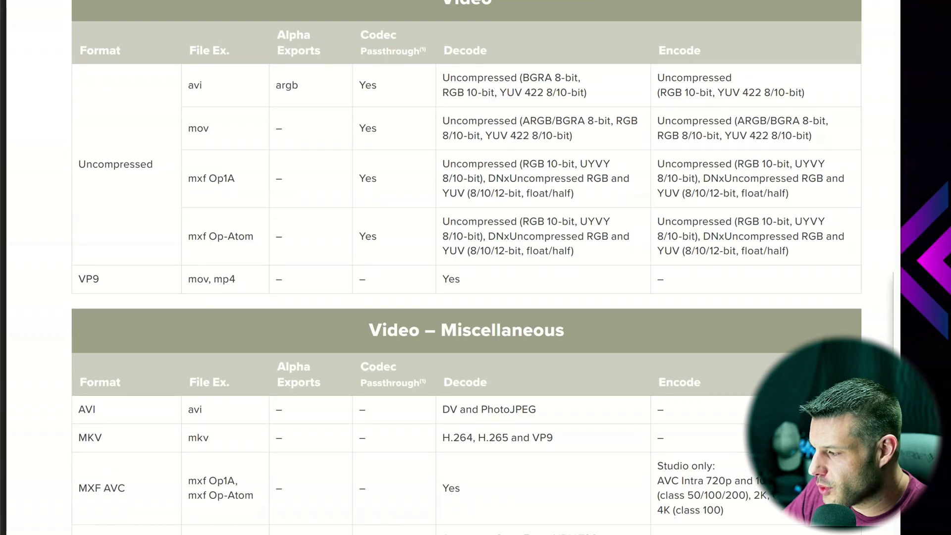
scroll(465, 268, "down", 15)
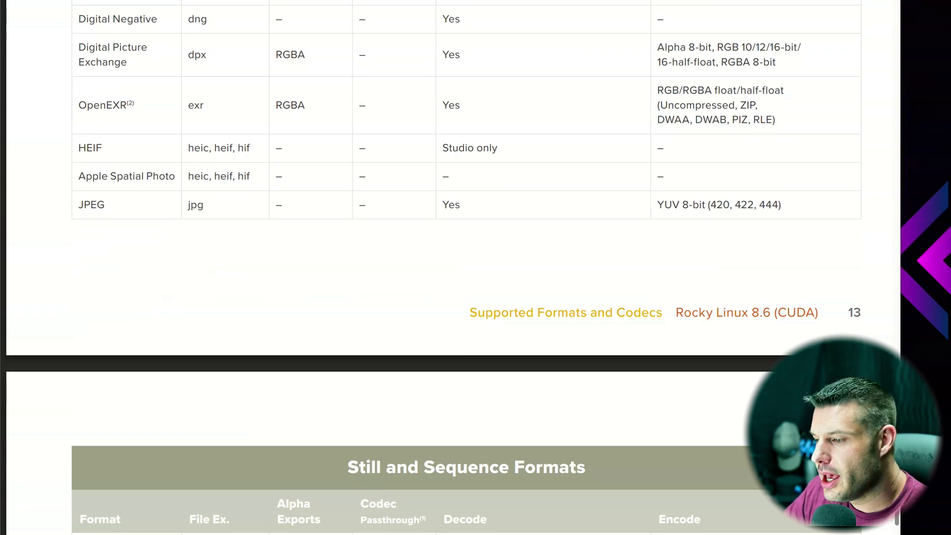
Step: Scroll back up to the H.264 and H.265 codec rows
scroll(466, 268, "up", 15)
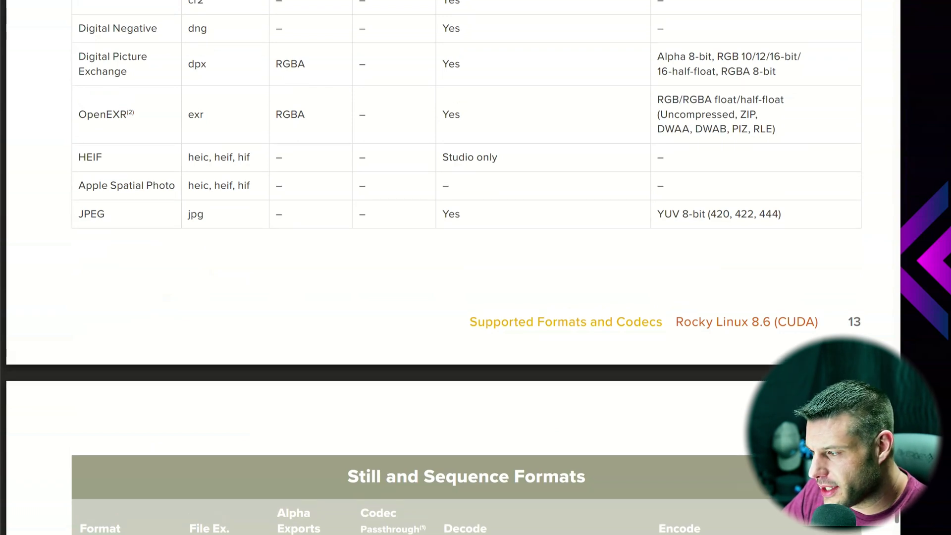
scroll(465, 267, "up", 18)
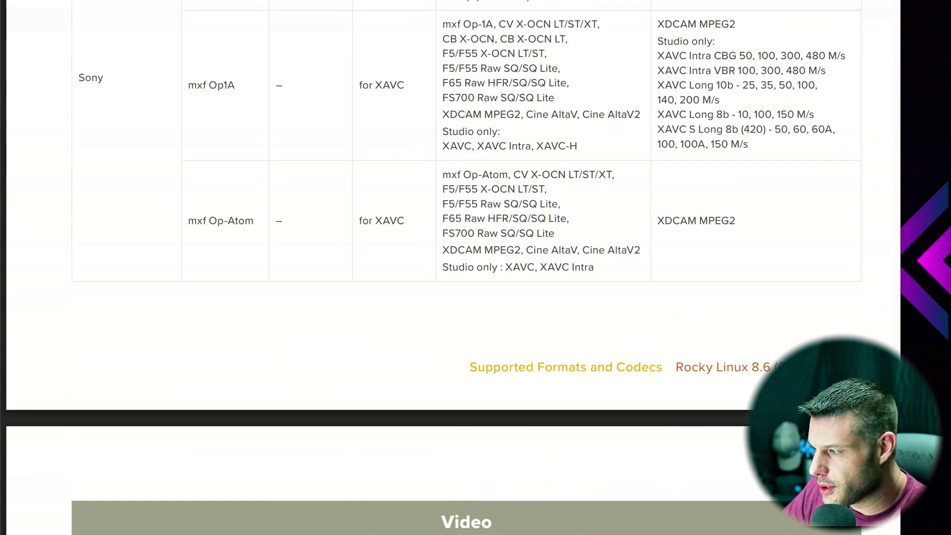
scroll(466, 268, "up", 15)
scroll(465, 268, "down", 4)
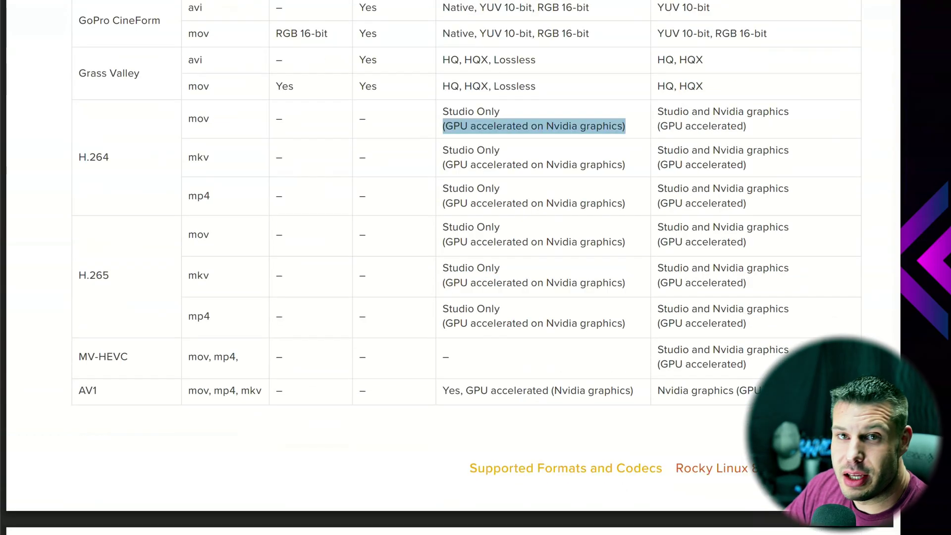